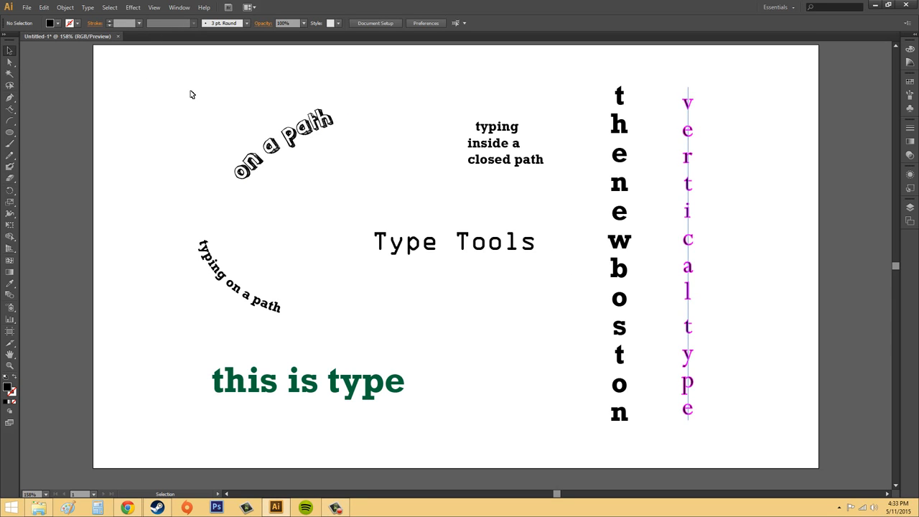
- Select all the existing text objects on the artboard and delete them
{"action": "left_click_drag", "start_coordinate": [162, 75], "coordinate": [727, 423]}
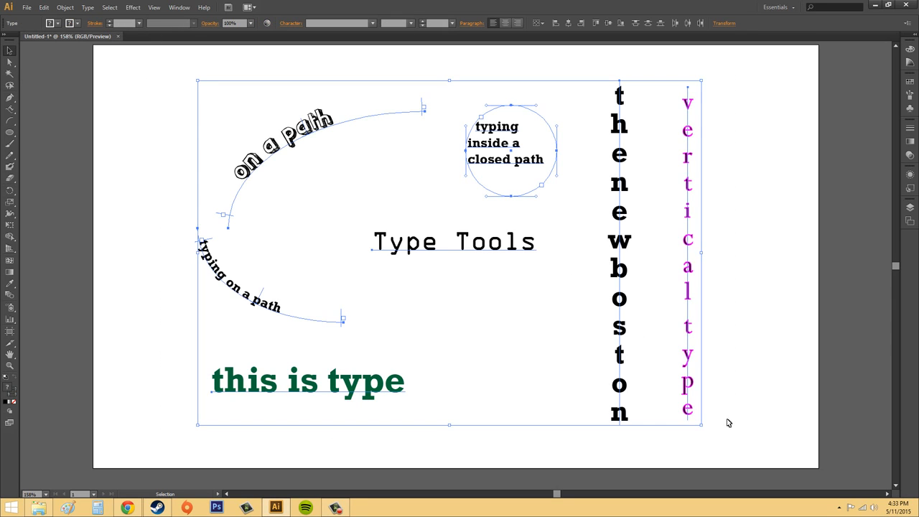
{"action": "key", "text": "Delete"}
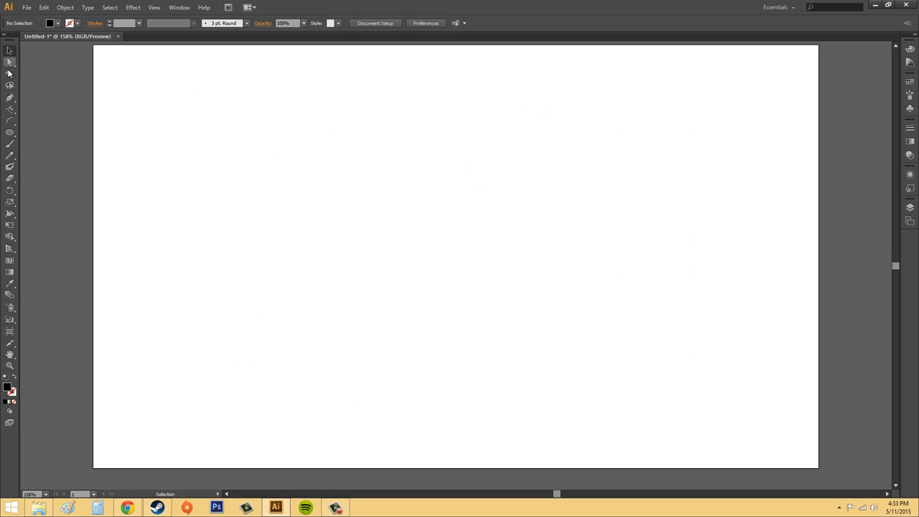
- Detach the type tools as a floating panel, switch it to a vertical layout, and close it
{"action": "left_click_drag", "start_coordinate": [13, 108], "coordinate": [127, 141]}
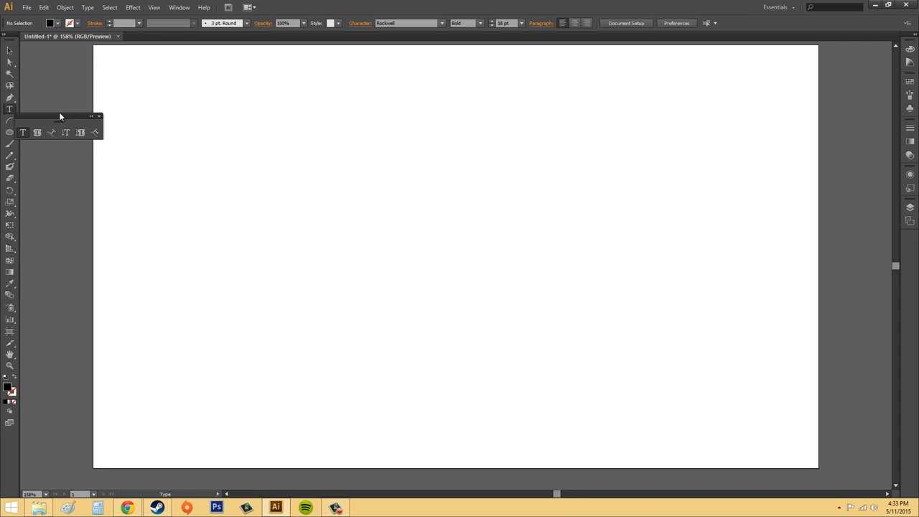
{"action": "left_click_drag", "start_coordinate": [58, 113], "coordinate": [141, 124]}
{"action": "left_click_drag", "start_coordinate": [220, 143], "coordinate": [735, 213]}
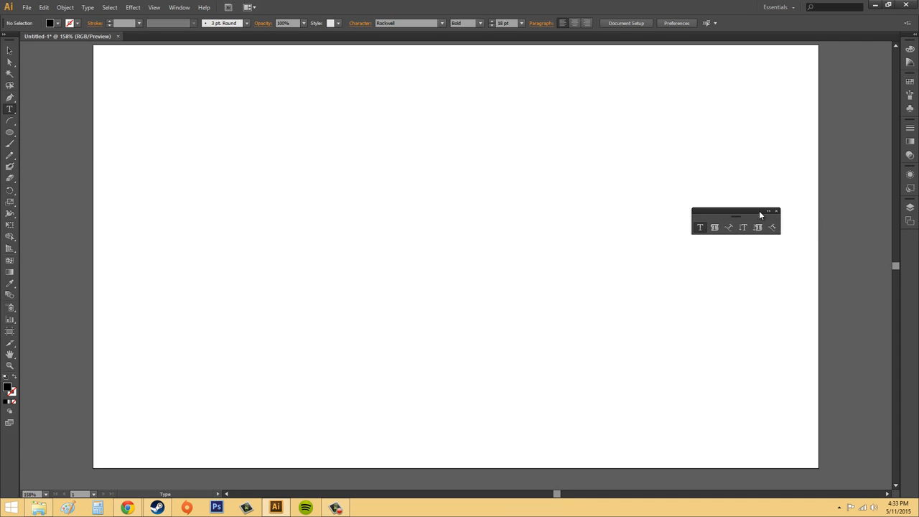
{"action": "left_click", "coordinate": [769, 213]}
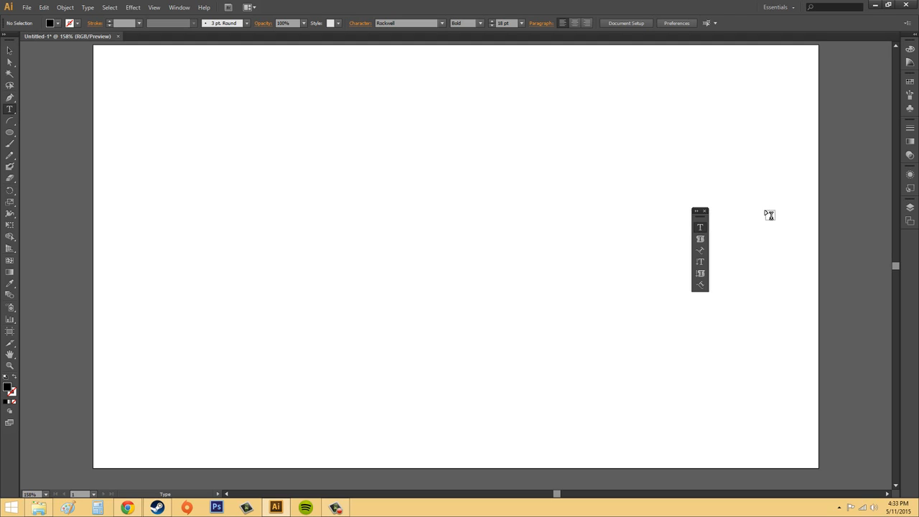
{"action": "left_click", "coordinate": [705, 211]}
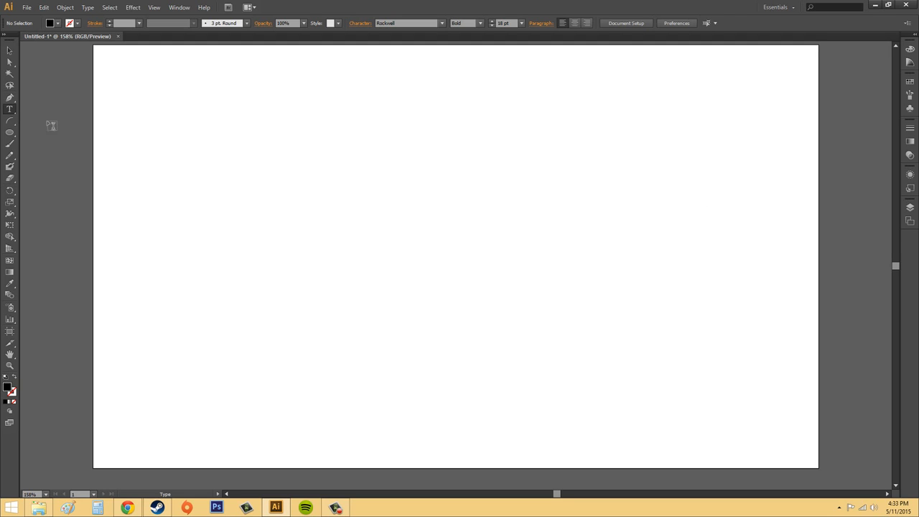
- Draw an empty rectangular text area about 440 × 203 px in the upper-left part of the artboard with the Type tool
{"action": "left_click", "coordinate": [11, 110]}
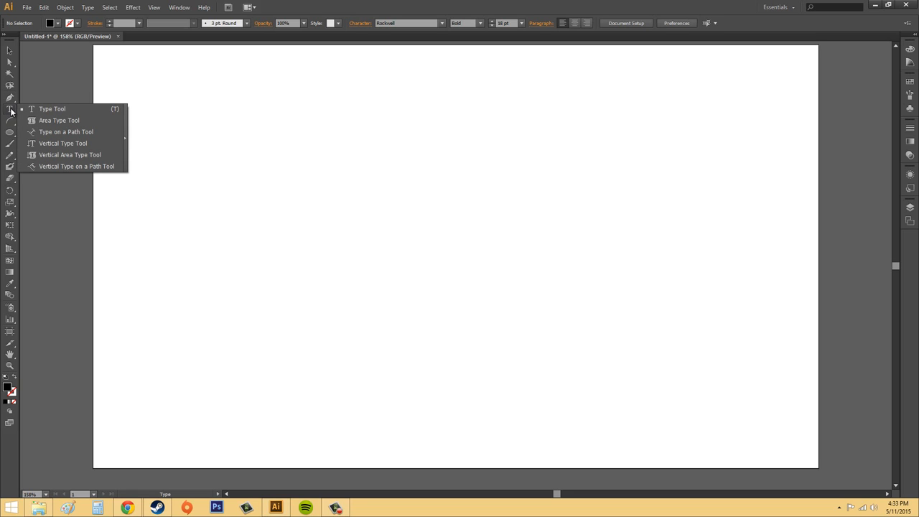
{"action": "left_click", "coordinate": [52, 109]}
{"action": "left_click_drag", "start_coordinate": [215, 127], "coordinate": [548, 280]}
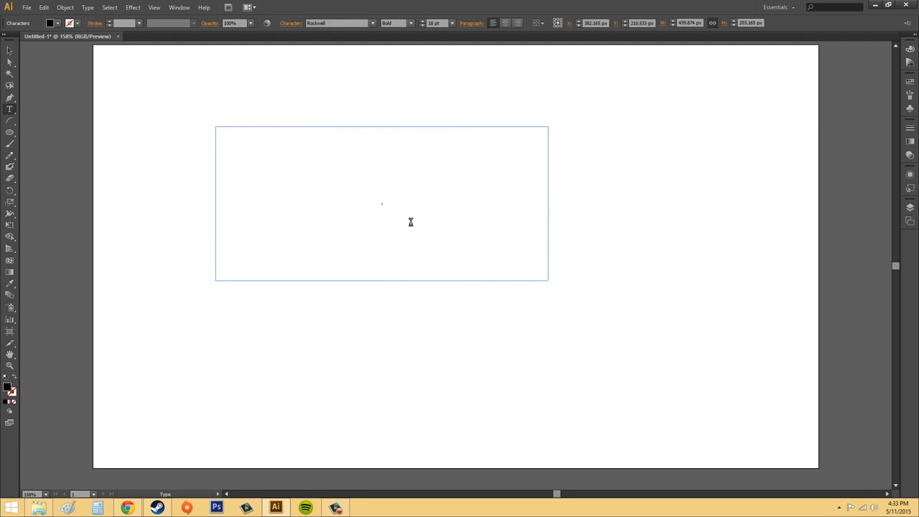
{"action": "left_click", "coordinate": [7, 110]}
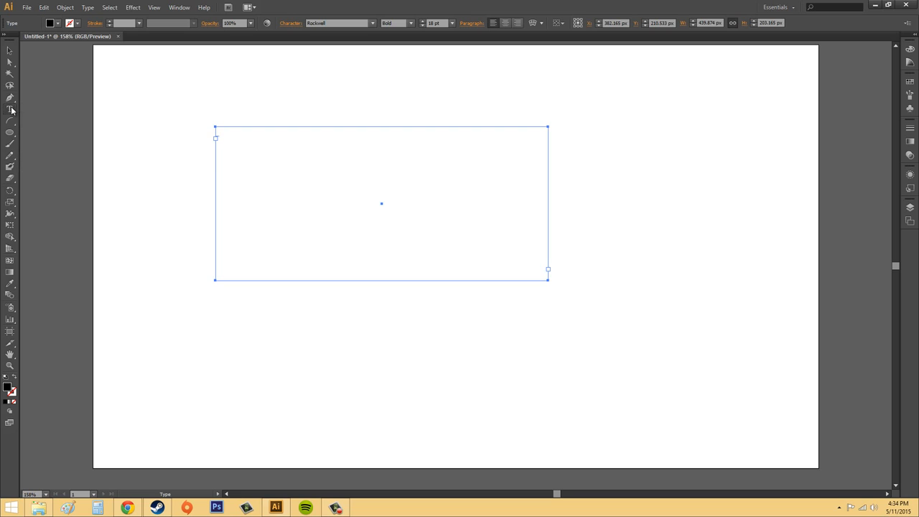
{"action": "left_click", "coordinate": [10, 51]}
- Place an empty point text near the artboard's upper left with the Type tool and leave text editing
{"action": "left_click", "coordinate": [9, 109]}
{"action": "left_click", "coordinate": [240, 137]}
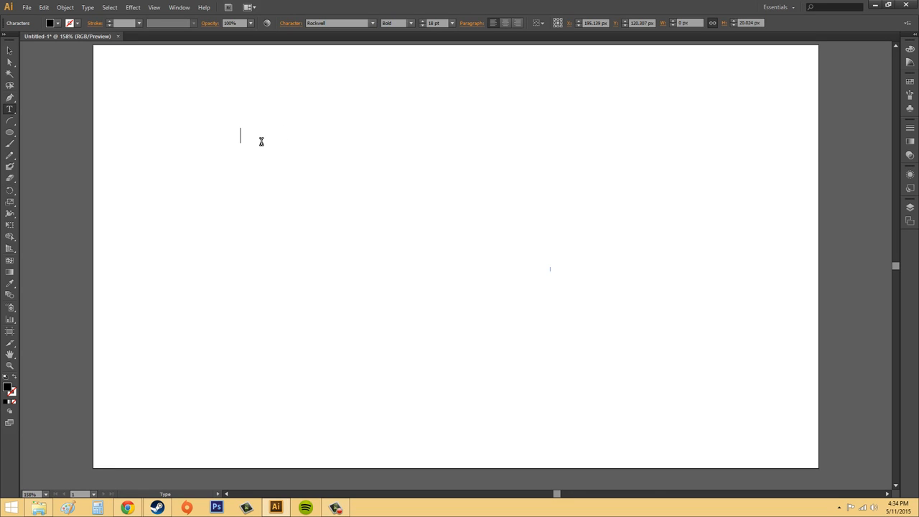
{"action": "left_click", "coordinate": [9, 50]}
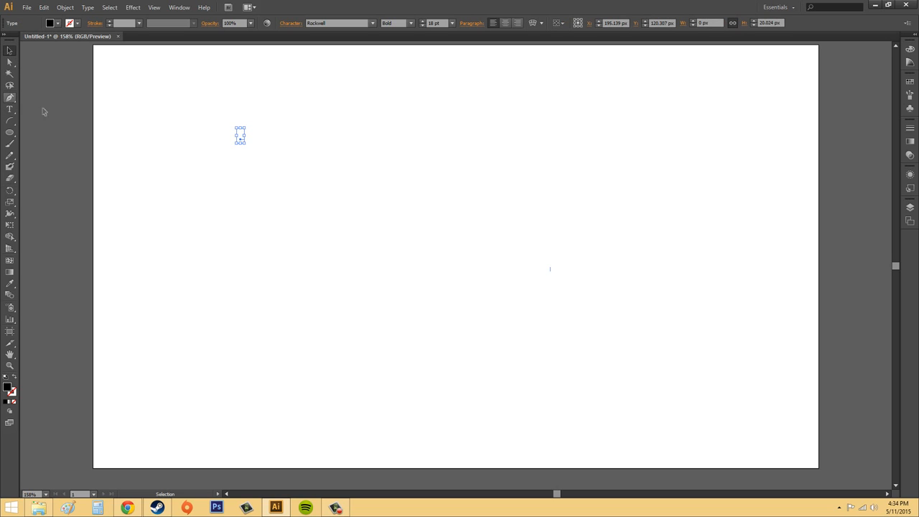
- Draw a text area about 458 × 200 px near the artboard's centre and enter "here we go here's some type"
{"action": "left_click", "coordinate": [10, 109]}
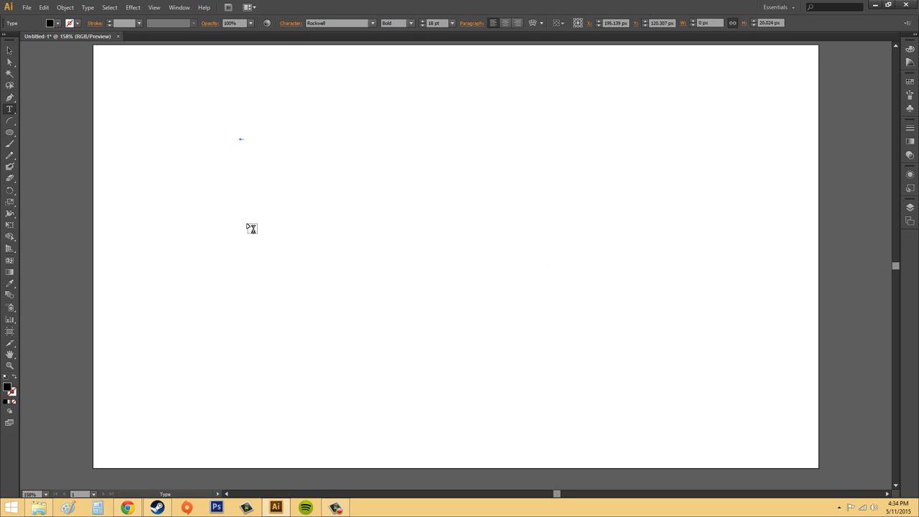
{"action": "left_click_drag", "start_coordinate": [235, 216], "coordinate": [581, 366]}
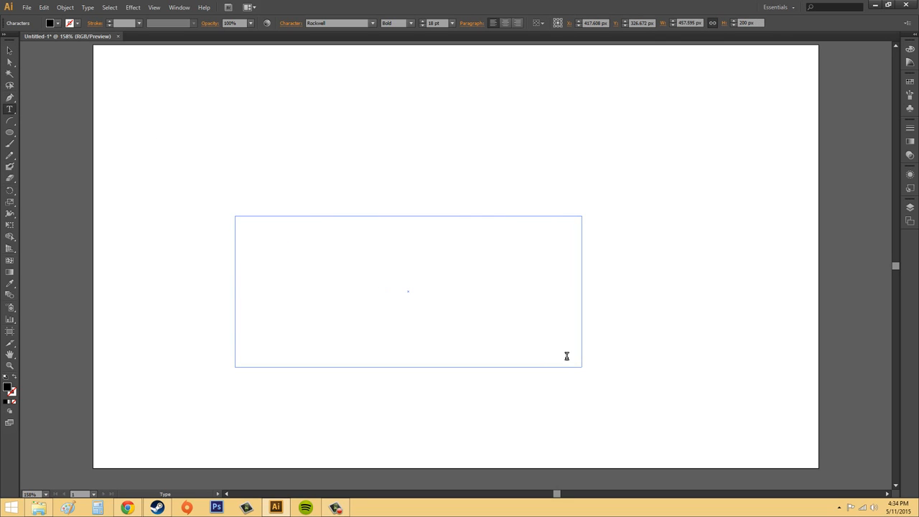
{"action": "type", "text": "here we go heres"}
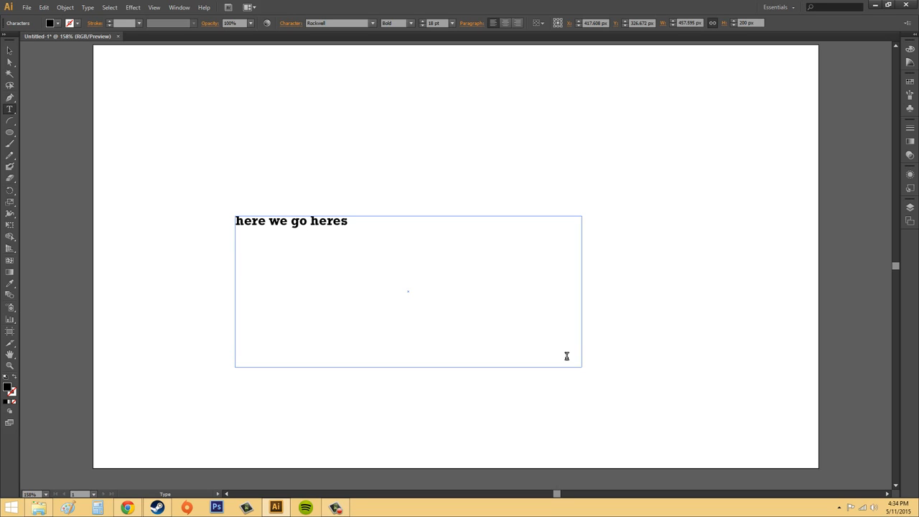
{"action": "type", "text": " some"}
{"action": "key", "text": "BackSpace"}
{"action": "key", "text": "BackSpace"}
{"action": "key", "text": "BackSpace"}
{"action": "type", "text": "s some tim"}
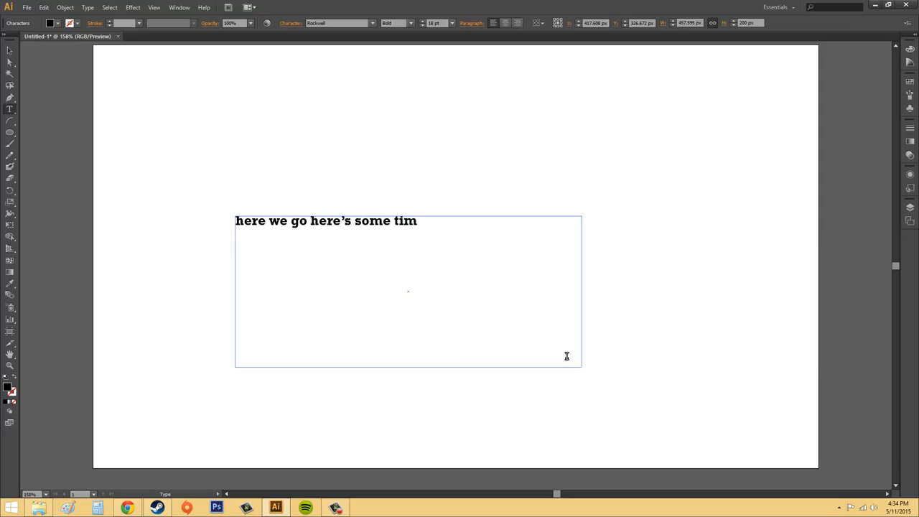
{"action": "key", "text": "BackSpace"}
{"action": "key", "text": "BackSpace"}
{"action": "type", "text": "yoe"}
{"action": "type", "text": "pe"}
- Add a second line reading "new line." to the text area and finish editing with nothing selected
{"action": "type", "text": "new line."}
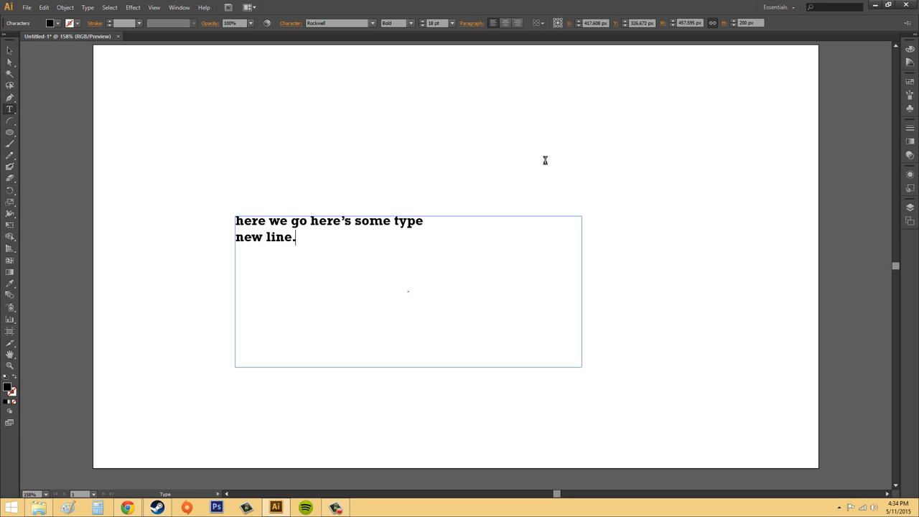
{"action": "key", "text": "Escape"}
{"action": "left_click", "coordinate": [444, 108]}
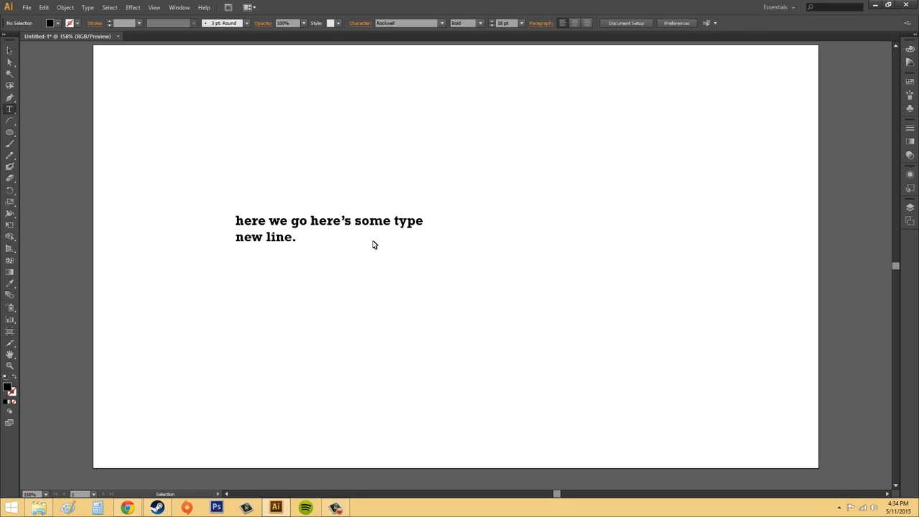
- Select and deselect the text areas without leaving the Type tool, and place an empty point text near the artboard's lower right
{"action": "left_click_drag", "start_coordinate": [367, 238], "coordinate": [346, 150]}
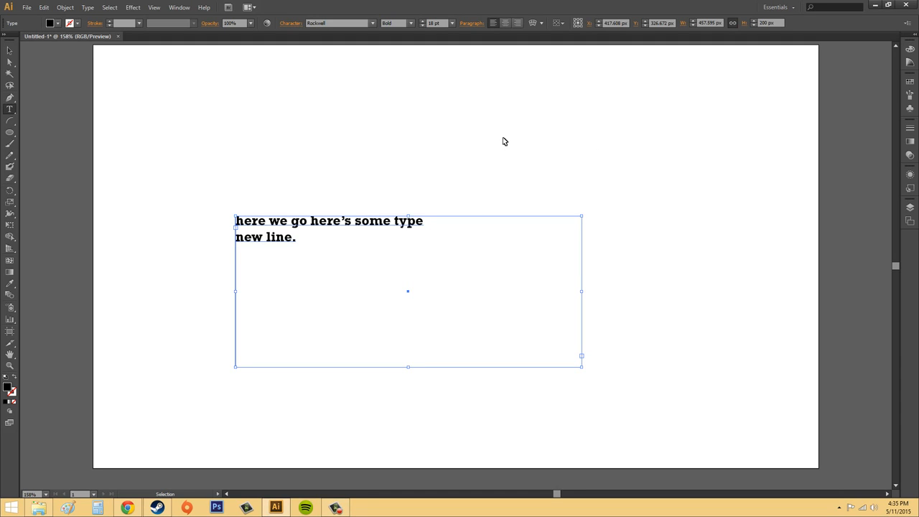
{"action": "left_click", "coordinate": [705, 207], "text": "ctrl"}
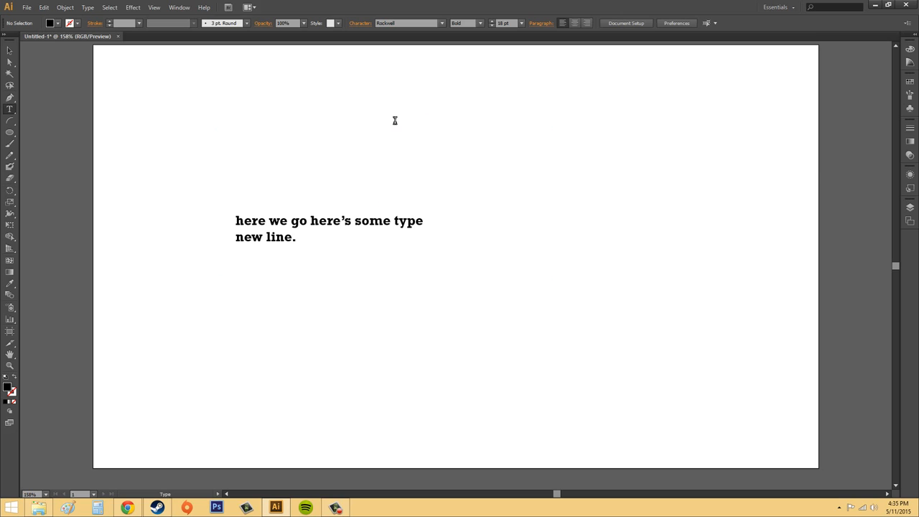
{"action": "key", "text": "ctrl+a"}
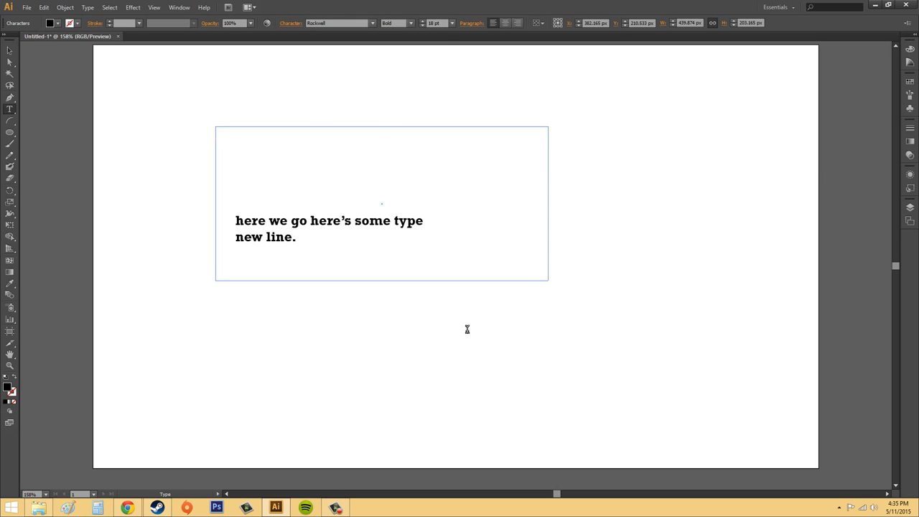
{"action": "left_click", "coordinate": [625, 345], "text": "ctrl"}
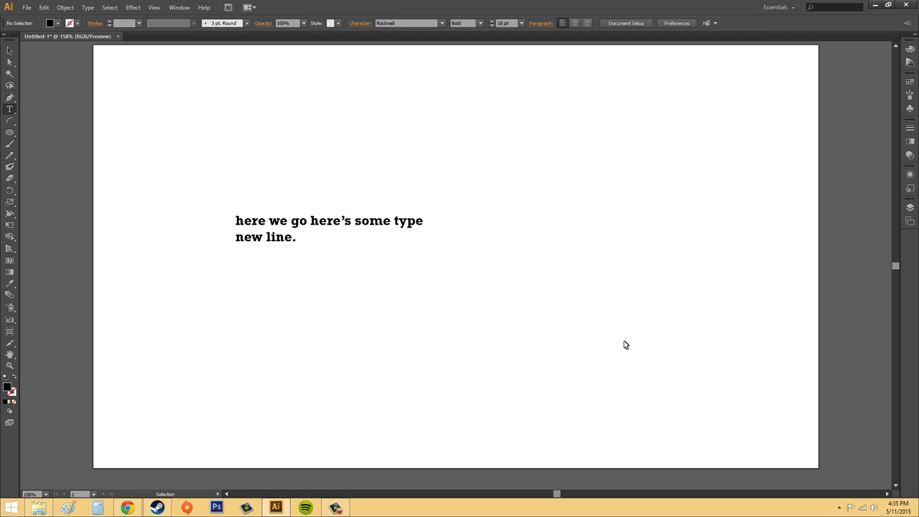
{"action": "left_click", "coordinate": [614, 338]}
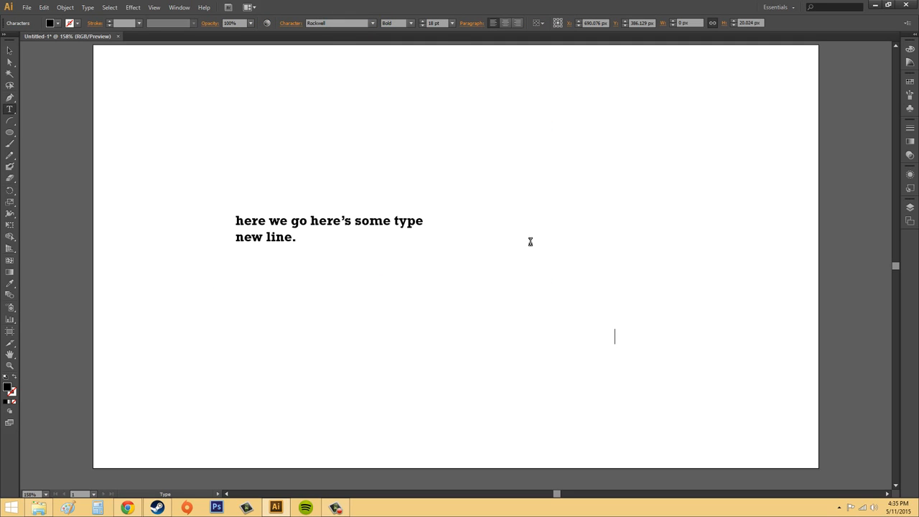
- Move the empty text area to the artboard's lower right and the two-line text to its upper left
{"action": "left_click", "coordinate": [9, 50]}
{"action": "left_click", "coordinate": [215, 136]}
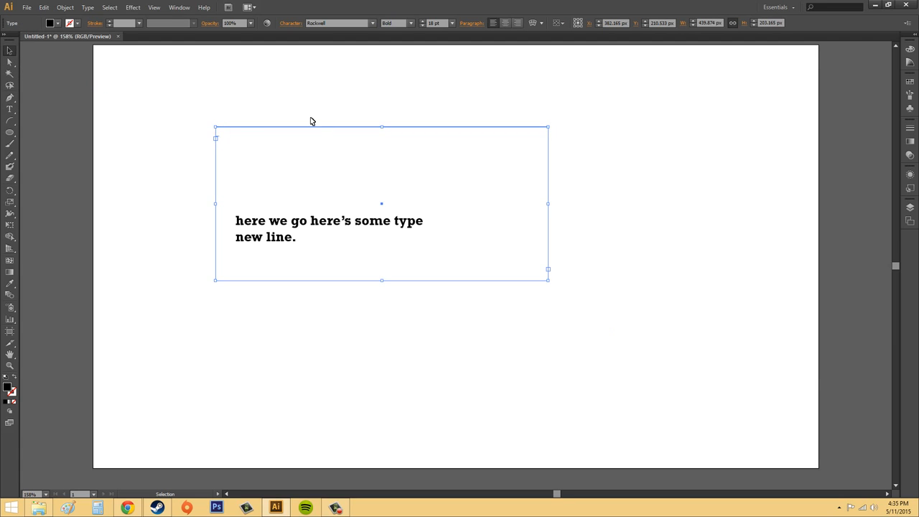
{"action": "left_click", "coordinate": [480, 134]}
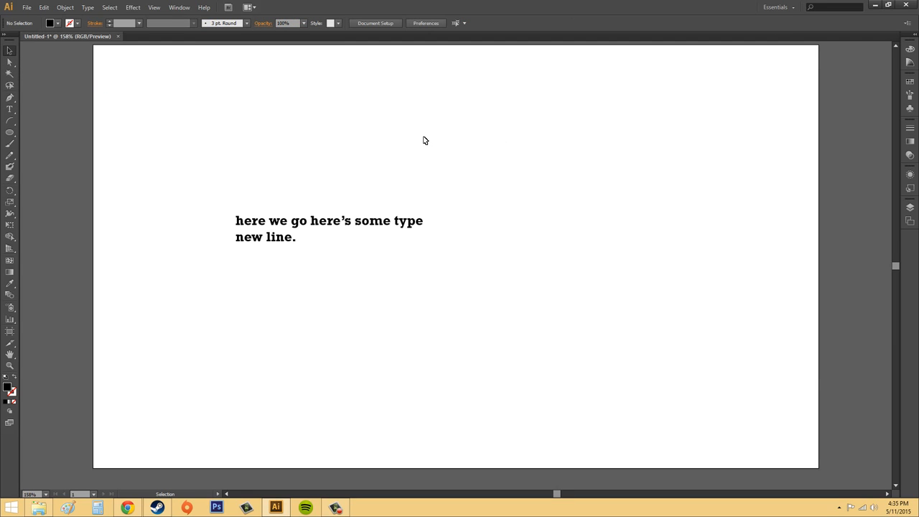
{"action": "left_click", "coordinate": [386, 207]}
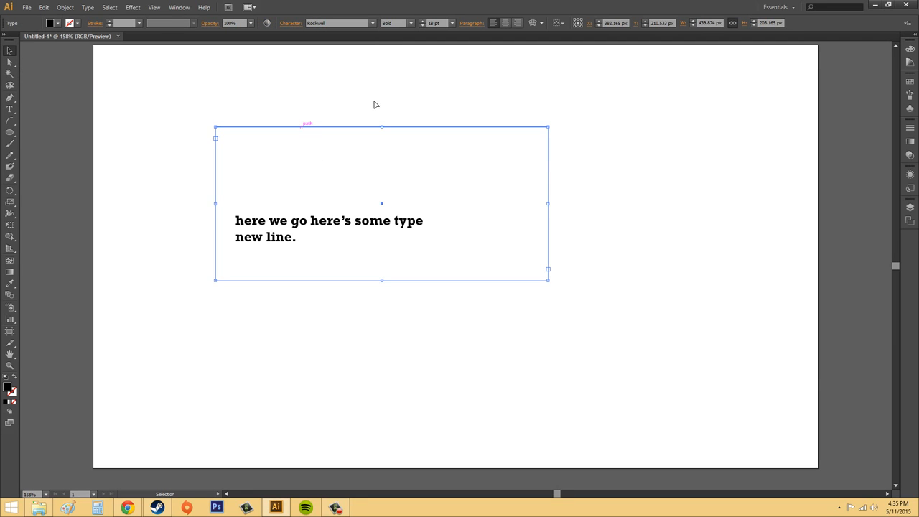
{"action": "left_click_drag", "start_coordinate": [305, 127], "coordinate": [494, 314]}
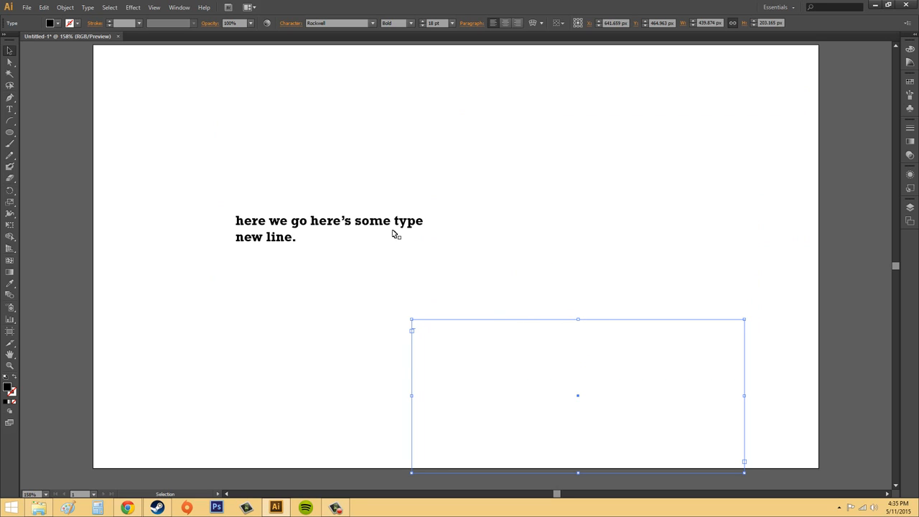
{"action": "left_click_drag", "start_coordinate": [291, 208], "coordinate": [233, 98]}
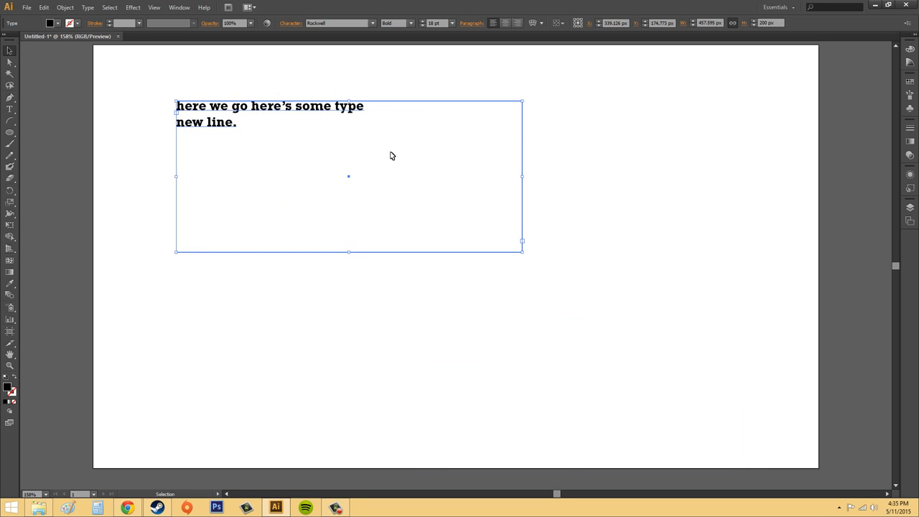
{"action": "left_click", "coordinate": [549, 224]}
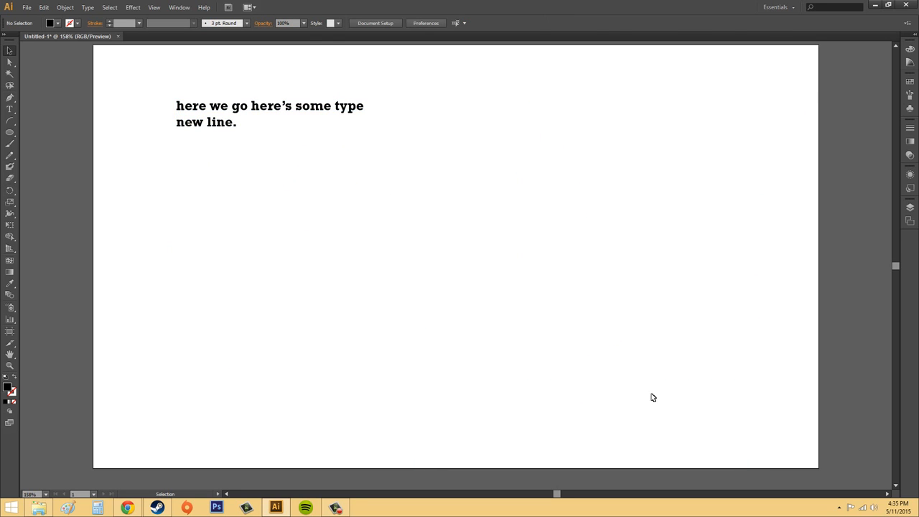
- Delete the empty text area at the artboard's lower right and check for leftover objects below the two-line text
{"action": "left_click", "coordinate": [722, 431]}
{"action": "key", "text": "Delete"}
{"action": "left_click_drag", "start_coordinate": [141, 192], "coordinate": [795, 455]}
{"action": "left_click", "coordinate": [424, 363]}
{"action": "left_click", "coordinate": [308, 115]}
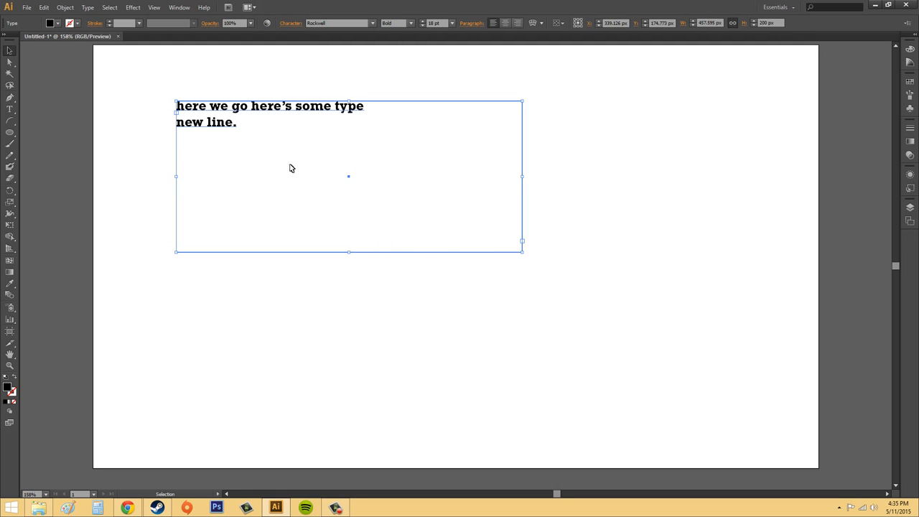
{"action": "left_click", "coordinate": [785, 280]}
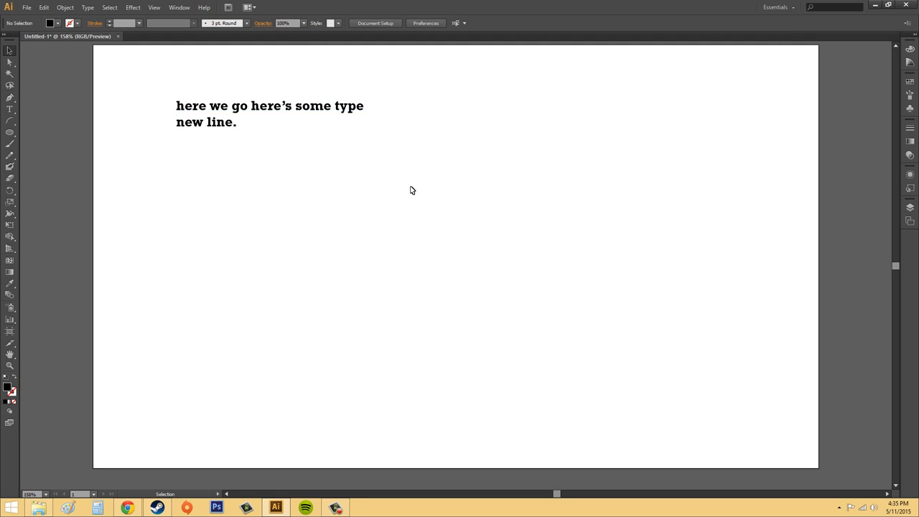
- Draw a small text area about 126 × 37 px below centre and enter overflowing text beginning "way too small for the text you"
{"action": "left_click", "coordinate": [332, 112]}
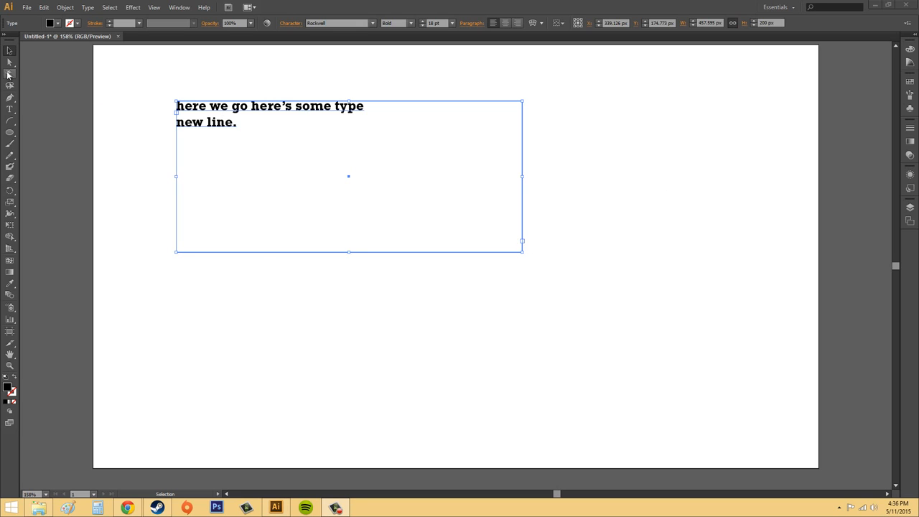
{"action": "left_click", "coordinate": [10, 109]}
{"action": "left_click_drag", "start_coordinate": [366, 315], "coordinate": [460, 343]}
{"action": "type", "text": "w"}
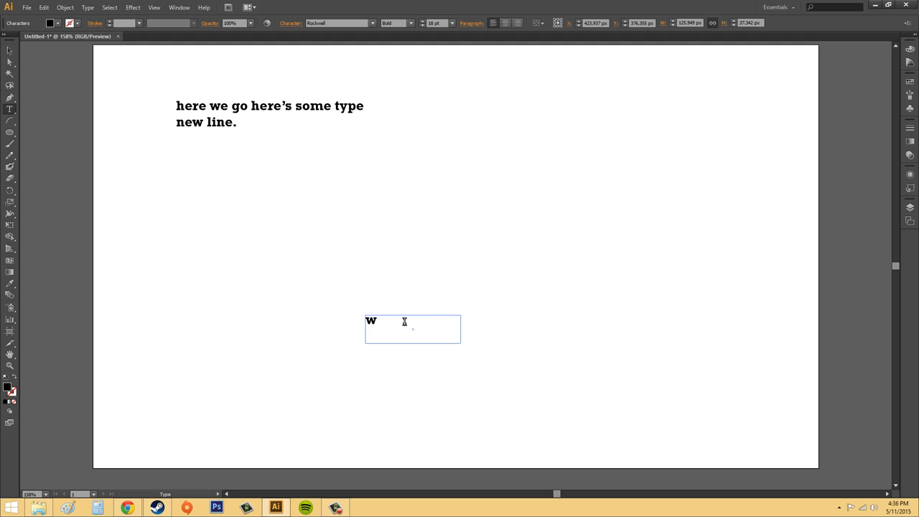
{"action": "type", "text": "ay too small the"}
{"action": "key", "text": "BackSpace"}
{"action": "key", "text": "BackSpace"}
{"action": "type", "text": "for the text"}
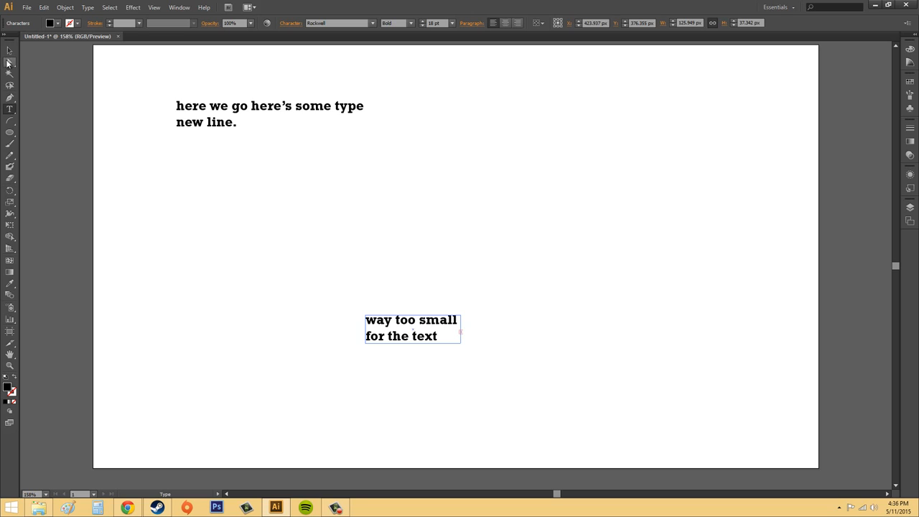
- Reshape the small text area into a trapezoid by pulling its lower-right and upper-right corners outward with Direct Selection
{"action": "left_click", "coordinate": [9, 64]}
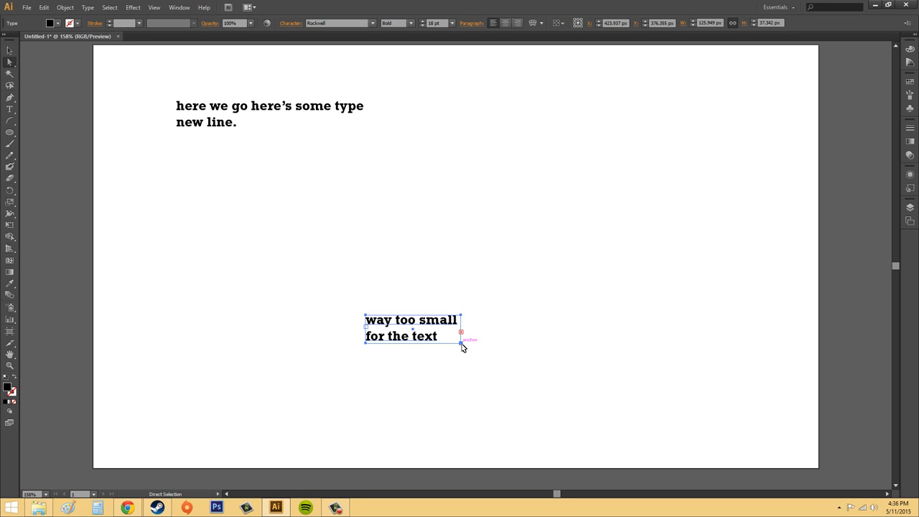
{"action": "left_click_drag", "start_coordinate": [462, 345], "coordinate": [501, 366]}
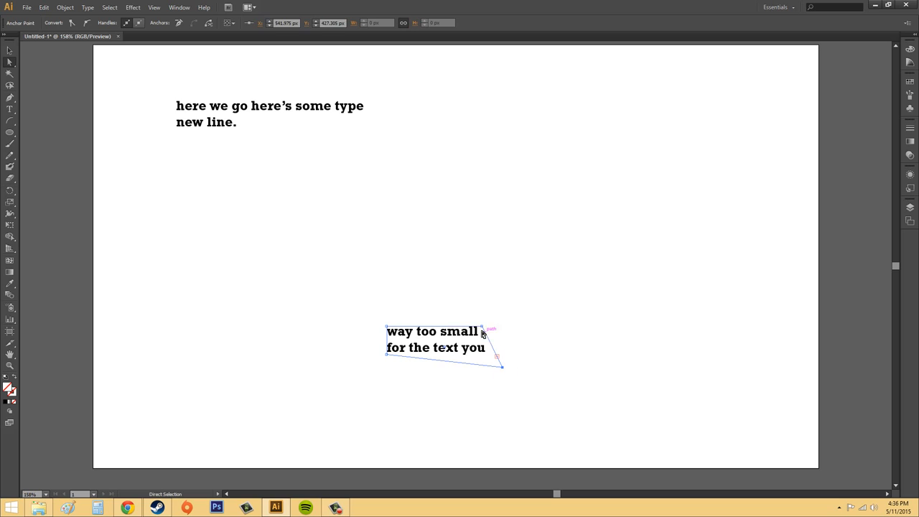
{"action": "left_click_drag", "start_coordinate": [483, 332], "coordinate": [501, 314]}
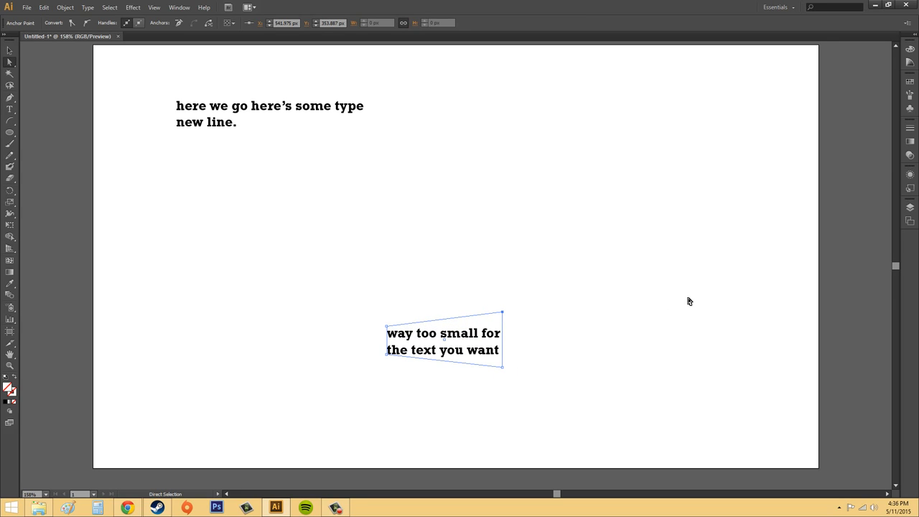
- Undo the corner changes to the small text area
{"action": "key", "text": "ctrl+z"}
{"action": "key", "text": "ctrl+z"}
{"action": "key", "text": "ctrl+z"}
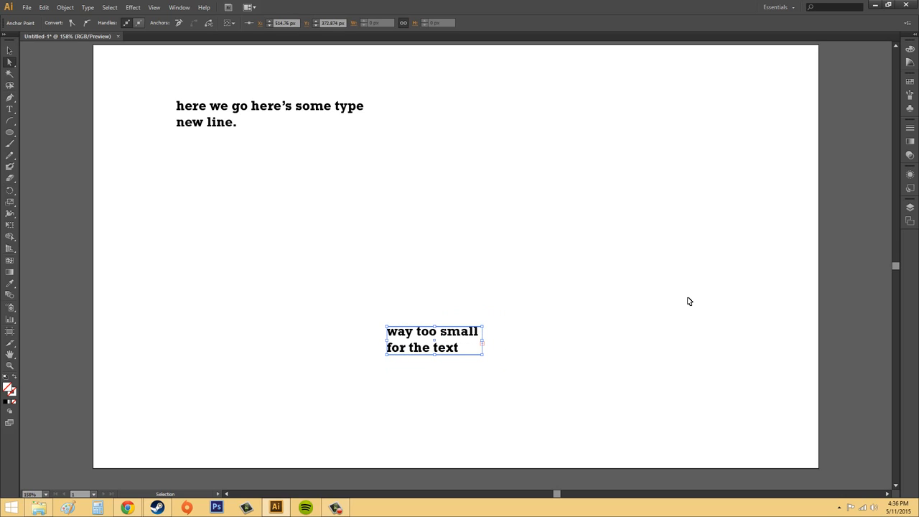
{"action": "key", "text": "ctrl+z"}
- Widen the small text area with the Selection tool until "way too small for the text you want" fits on two lines, and deselect it
{"action": "key", "text": "v"}
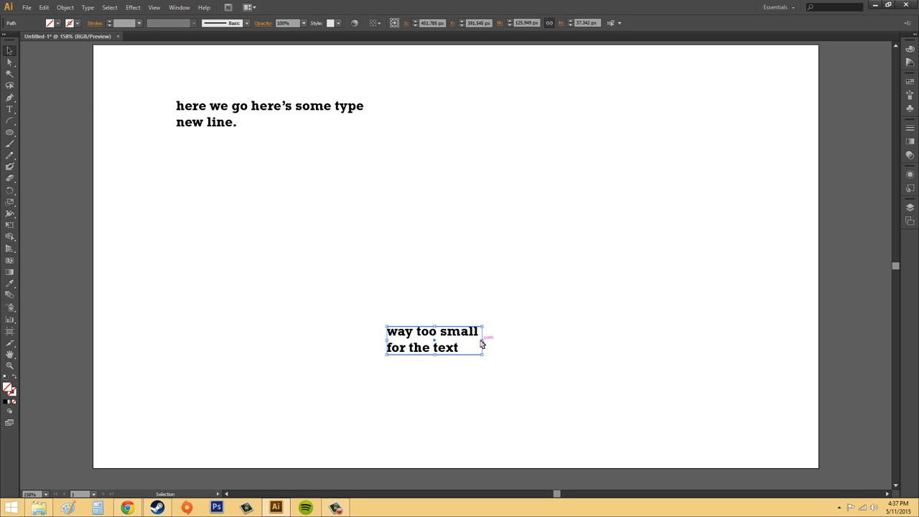
{"action": "left_click_drag", "start_coordinate": [484, 342], "coordinate": [527, 330]}
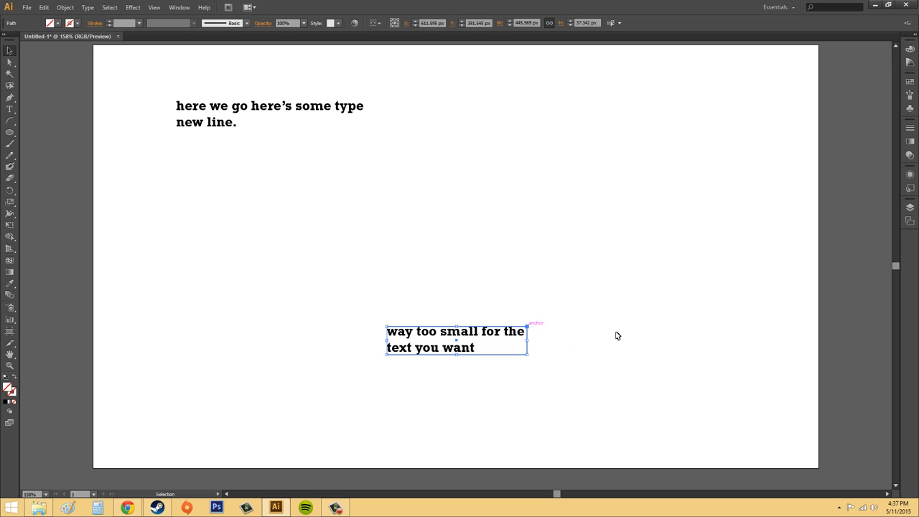
{"action": "left_click", "coordinate": [697, 313]}
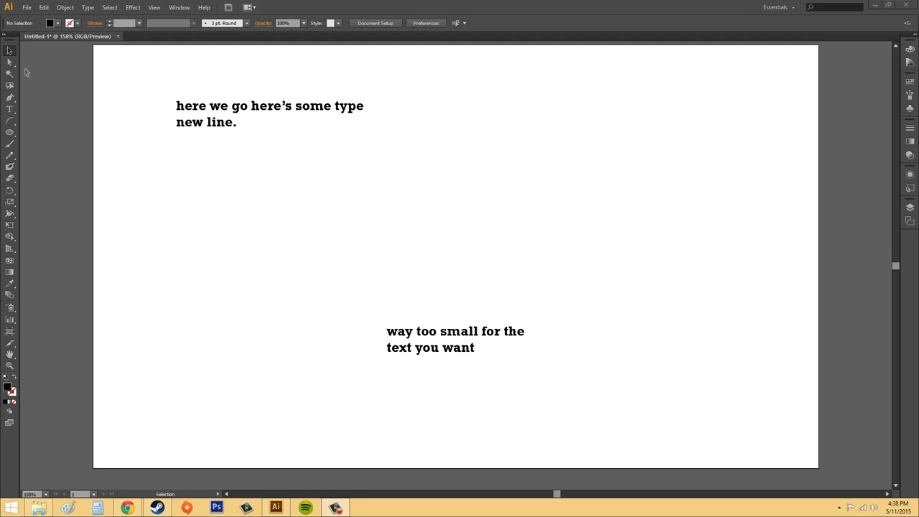
- Temporarily switch the Type tool to vertical and add the vertical point text "hellooooo nurse!" in the artboard's upper right
{"action": "left_click", "coordinate": [11, 110]}
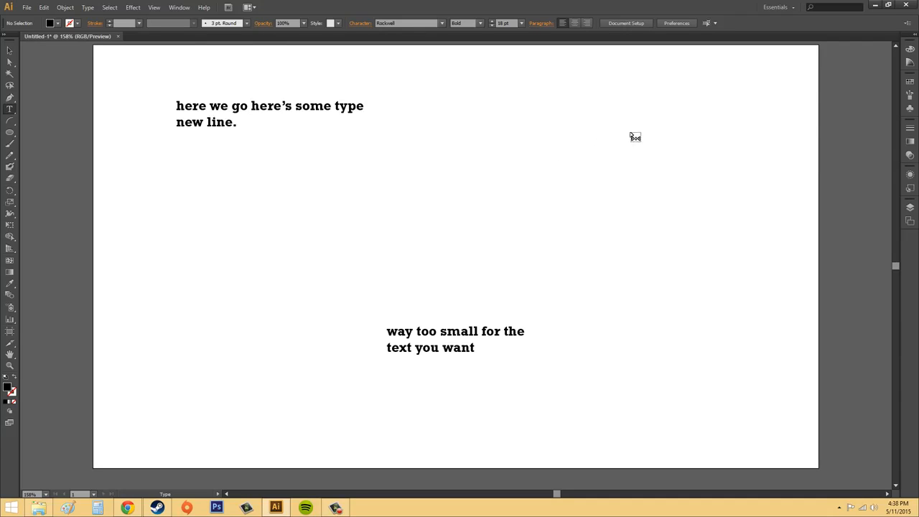
{"action": "left_click", "coordinate": [589, 113]}
{"action": "type", "text": "_"}
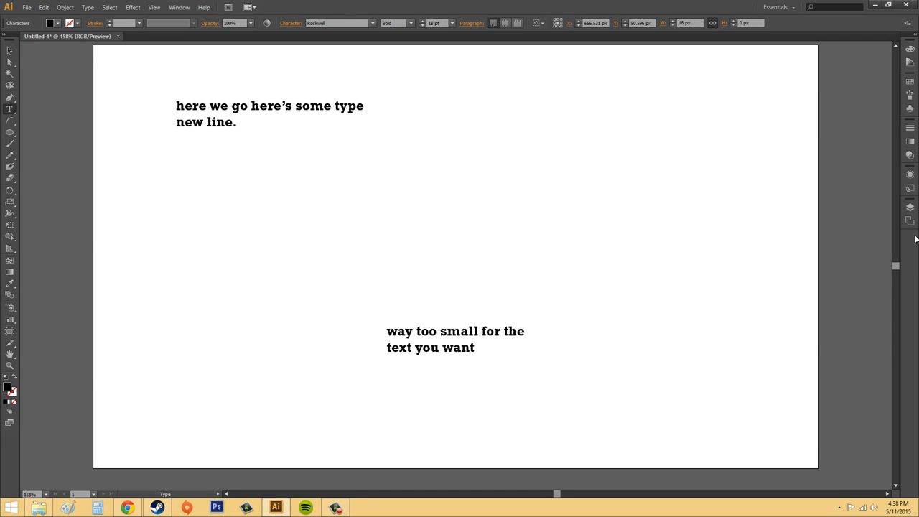
{"action": "type", "text": "hellooooo nurse!"}
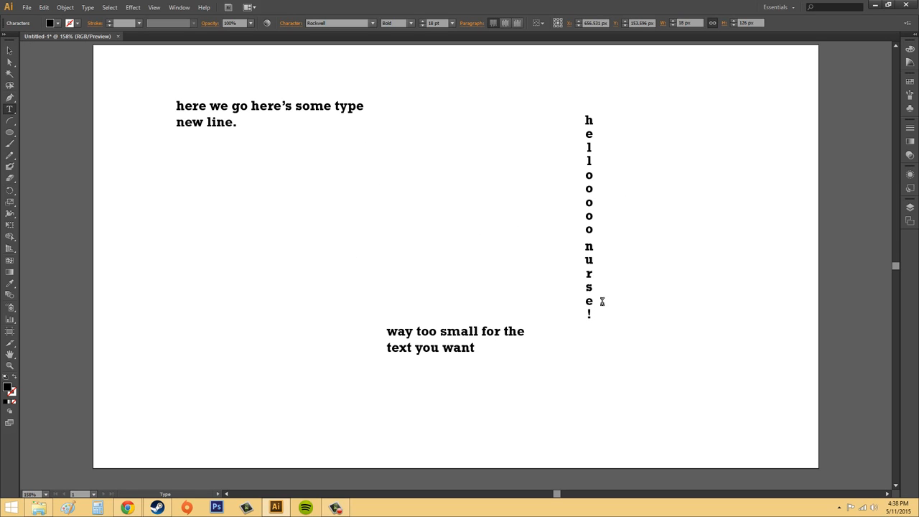
- Temporarily switch the Vertical Type tool to horizontal, add the point text "horizontal" below the two-line text, and deselect it
{"action": "left_click_drag", "start_coordinate": [9, 109], "coordinate": [55, 144]}
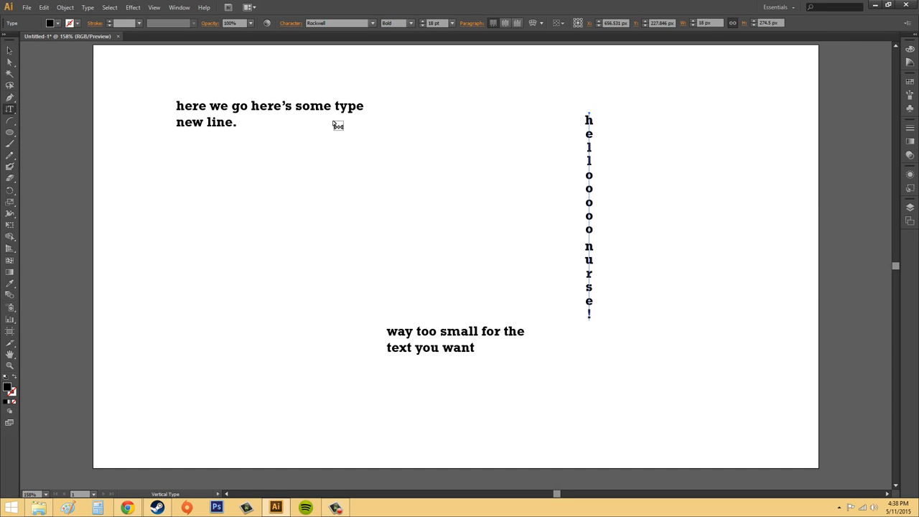
{"action": "left_click", "coordinate": [235, 217]}
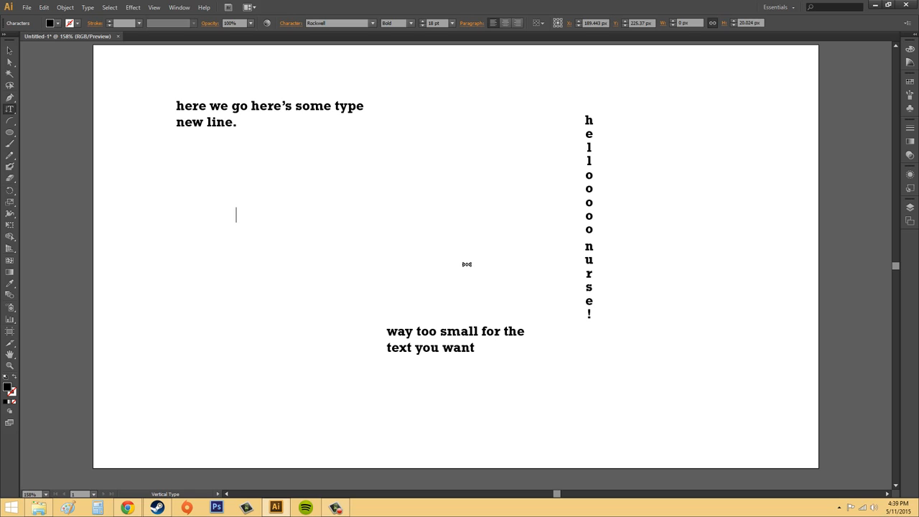
{"action": "type", "text": "horizontal"}
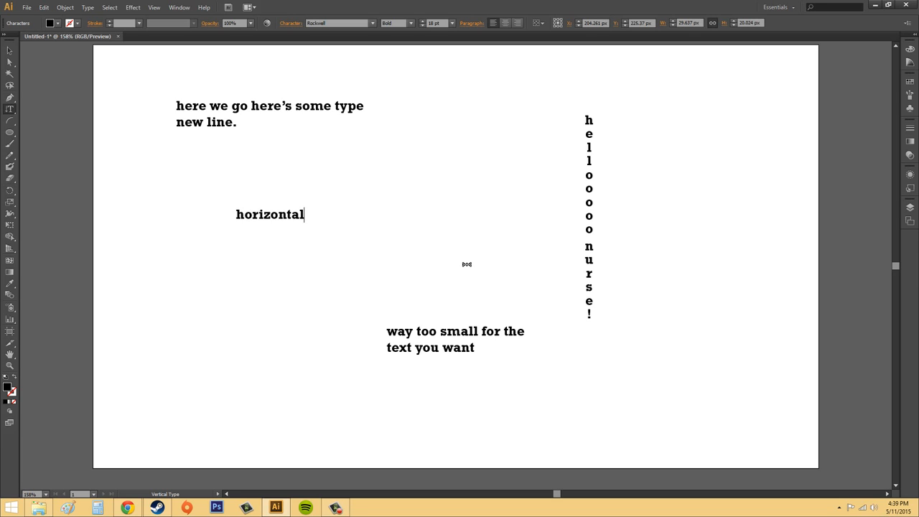
{"action": "key", "text": "Escape"}
{"action": "left_click", "coordinate": [420, 152]}
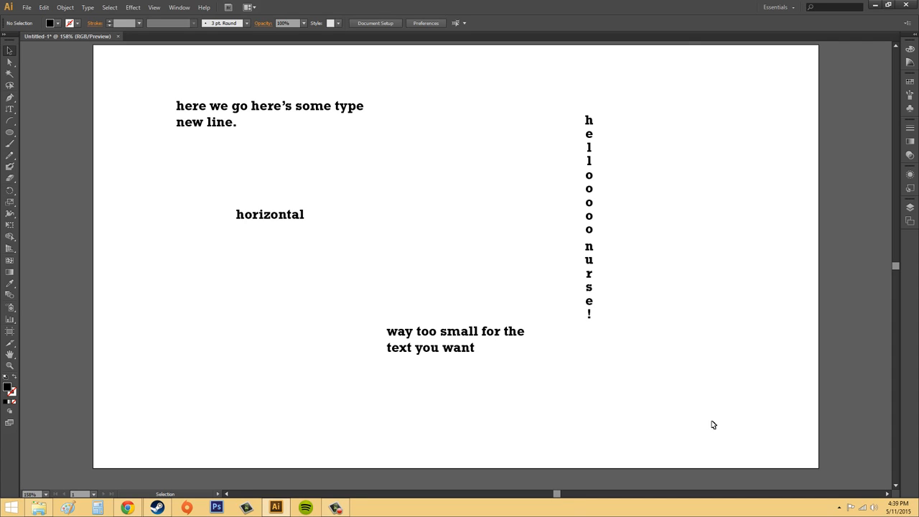
- Check for empty text objects by selecting everything, and delete all text from the artboard
{"action": "left_click_drag", "start_coordinate": [747, 444], "coordinate": [728, 384]}
{"action": "left_click", "coordinate": [659, 94]}
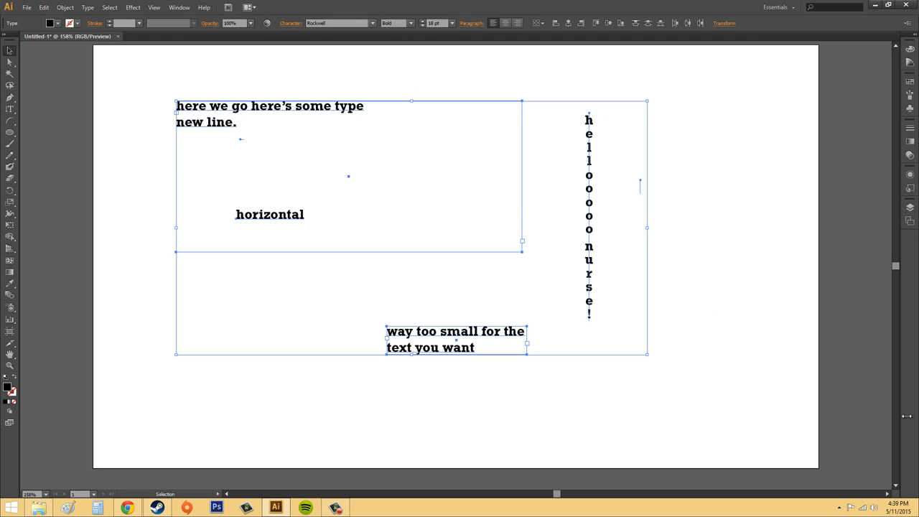
{"action": "left_click", "coordinate": [693, 217]}
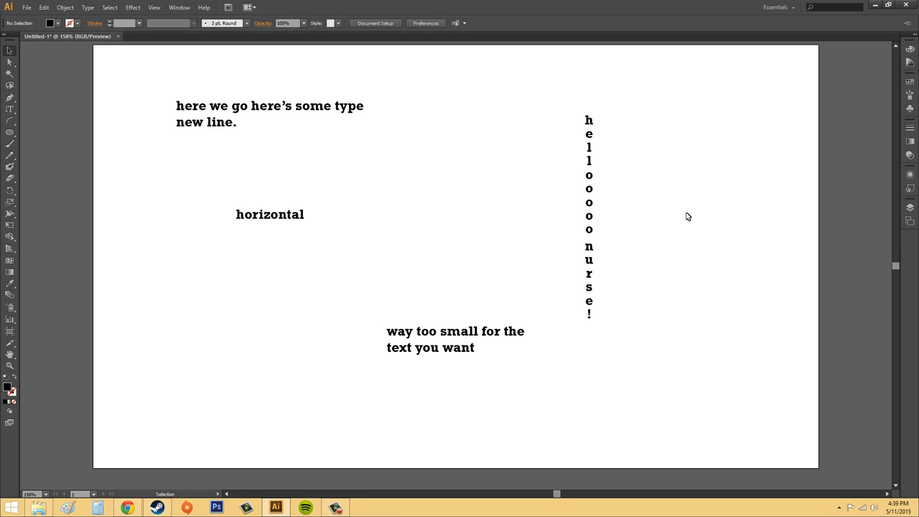
{"action": "left_click_drag", "start_coordinate": [136, 76], "coordinate": [702, 394]}
{"action": "key", "text": "Delete"}
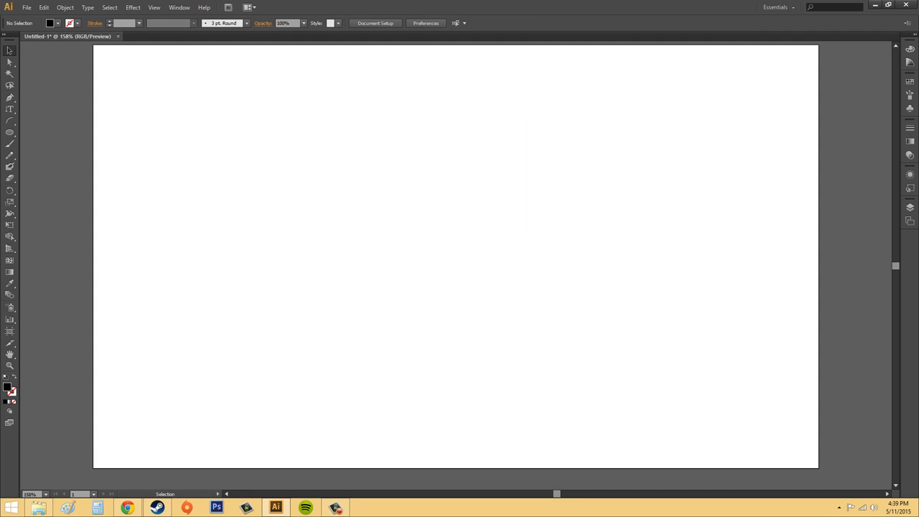